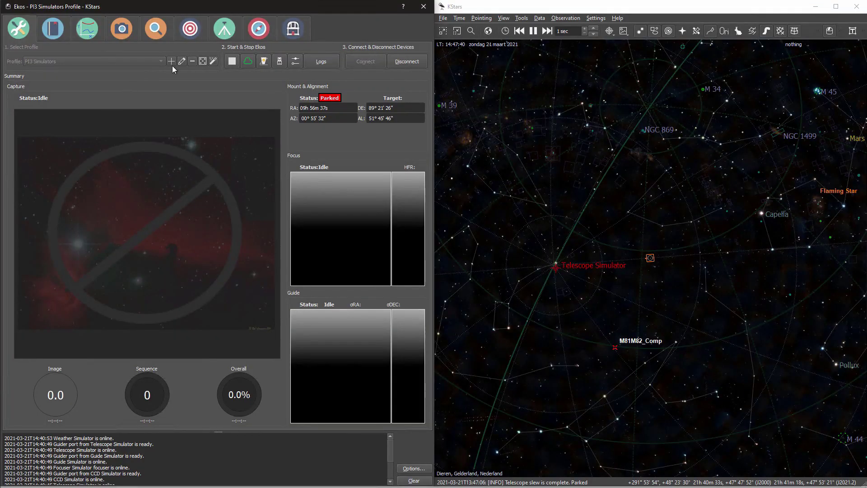
Unpark the simulated telescope, then show the Align module with Slew to Target as the solver action
left_click(218, 33)
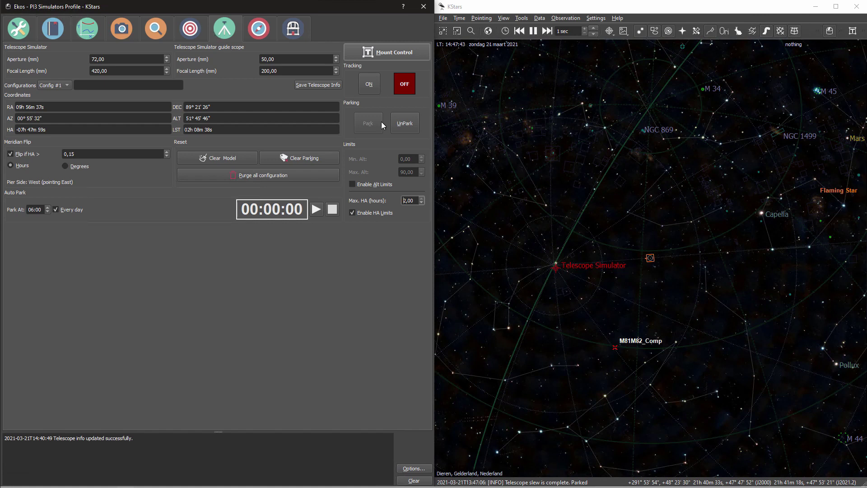
left_click(404, 128)
left_click(183, 33)
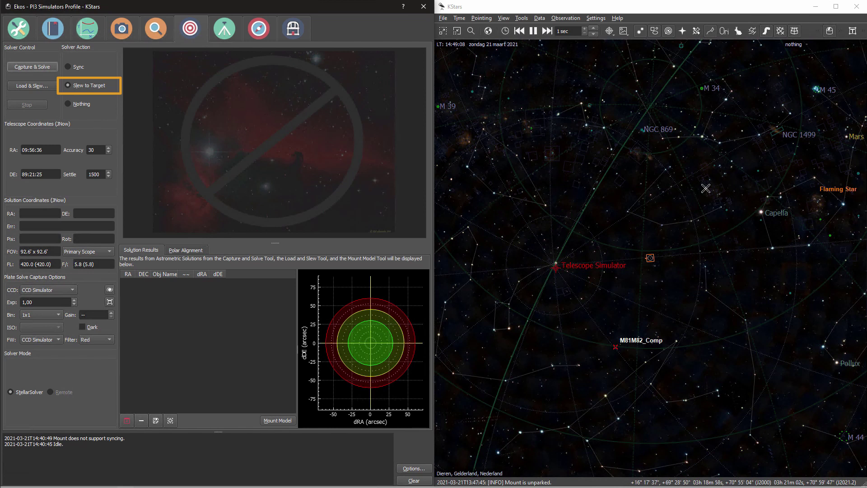
right_click(813, 92)
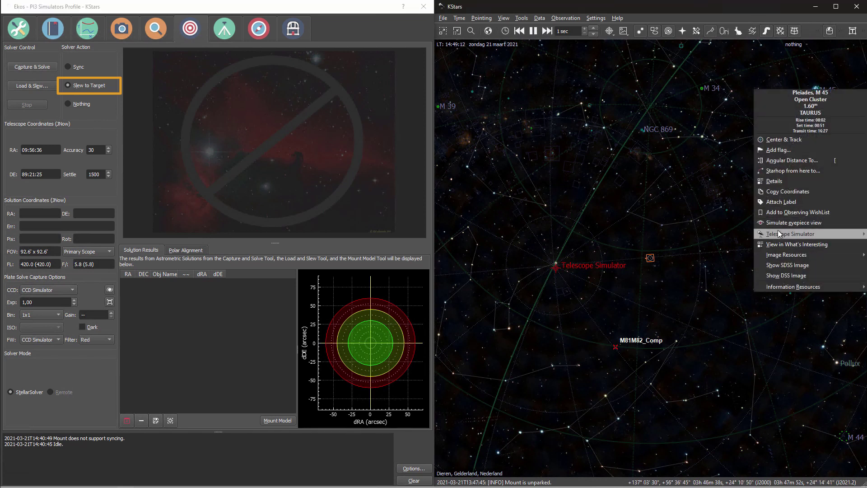
mouse_move(777, 233)
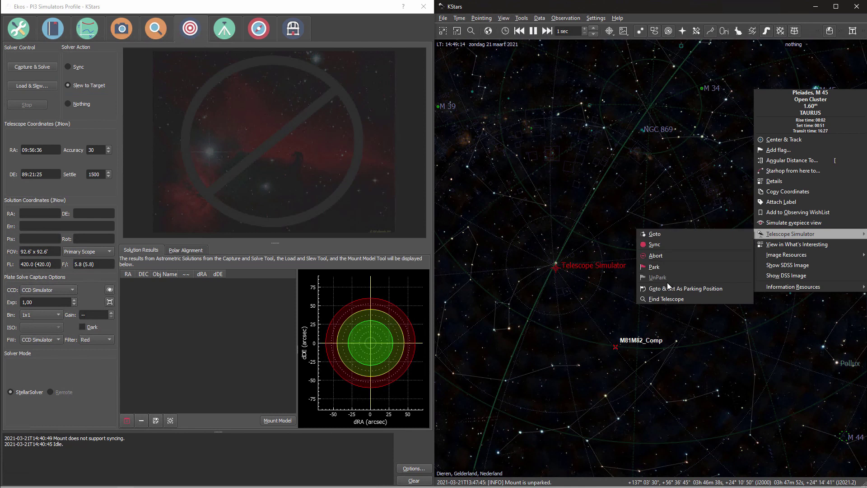
key("Escape")
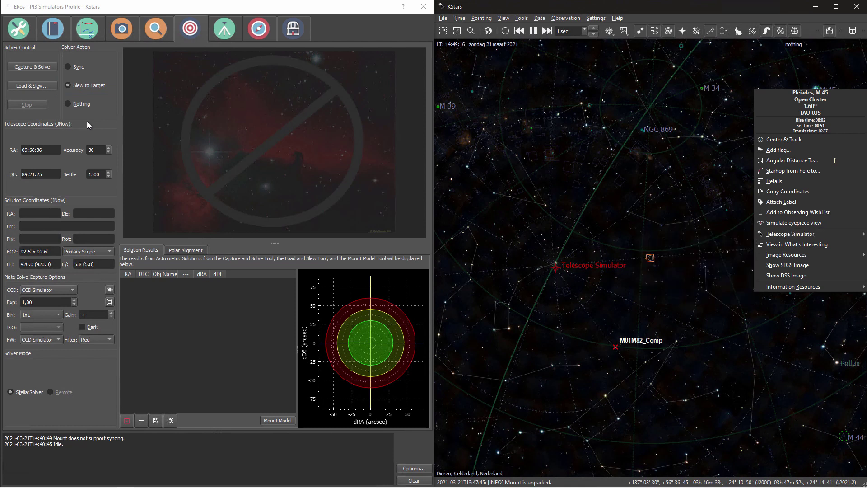
left_click(87, 121)
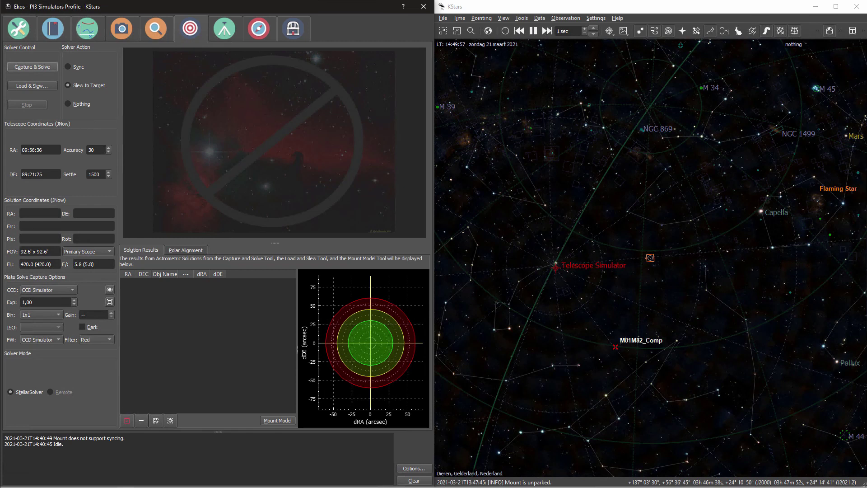
double_click(91, 150)
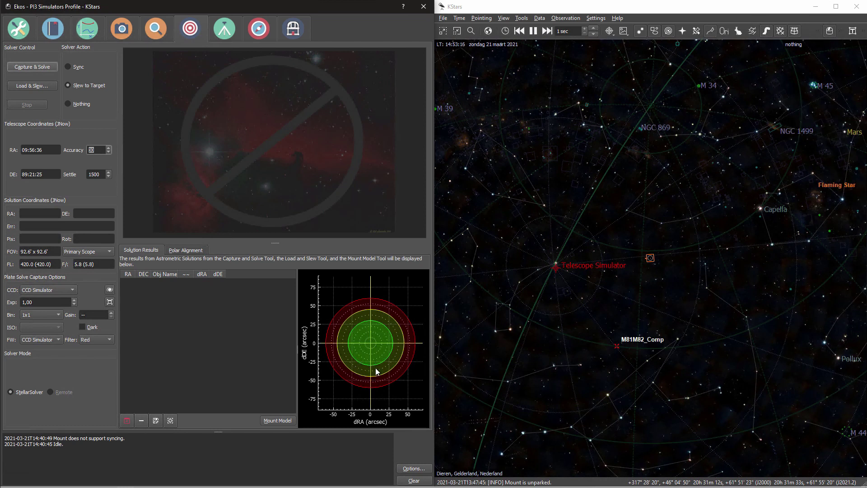
Widen the dRA/dDE plot to ±100 arcsec and choose the plate-solve camera, leaving the filter blank
scroll(370, 344, "down", 2)
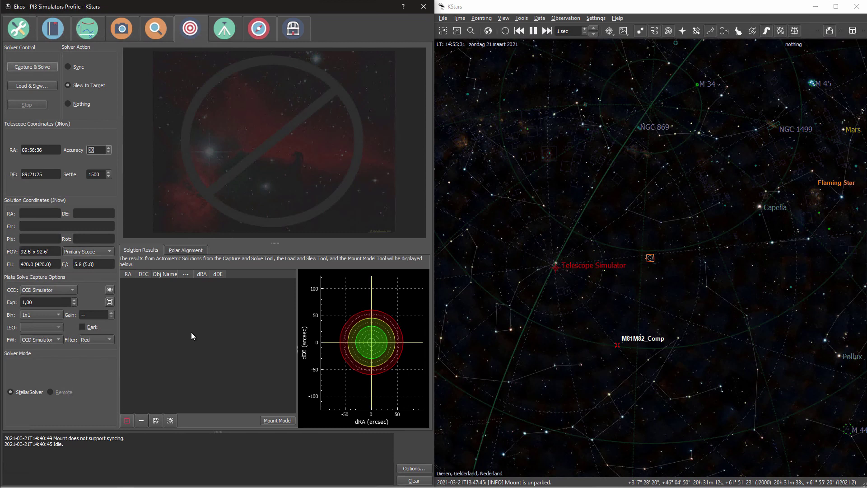
left_click(43, 290)
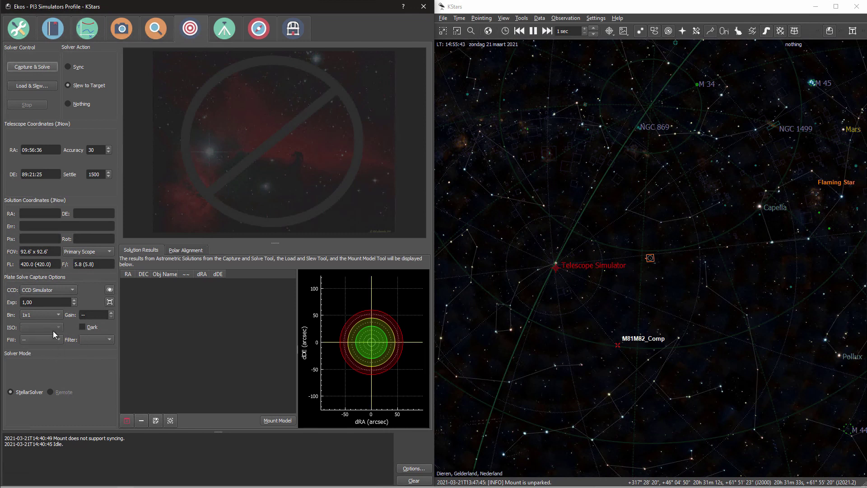
left_click(622, 284)
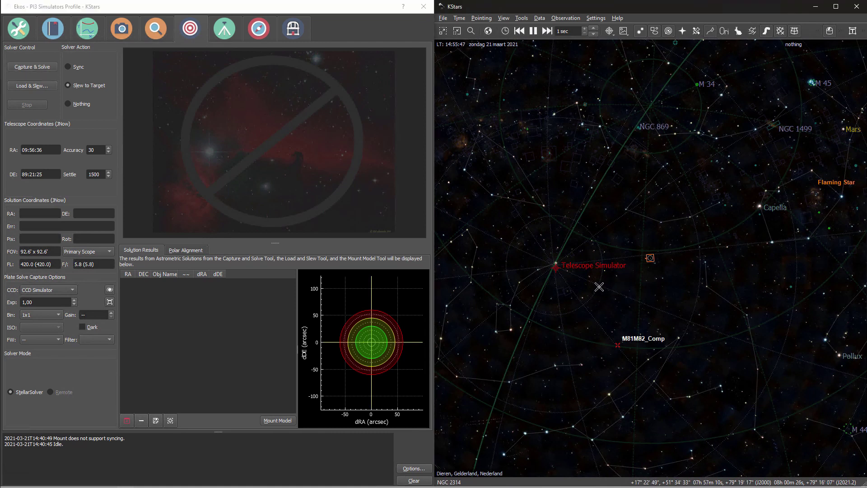
Search for m45 and center the simulated telescope on the Pleiades, closing both search dialogs
key("ctrl+f")
type("m45")
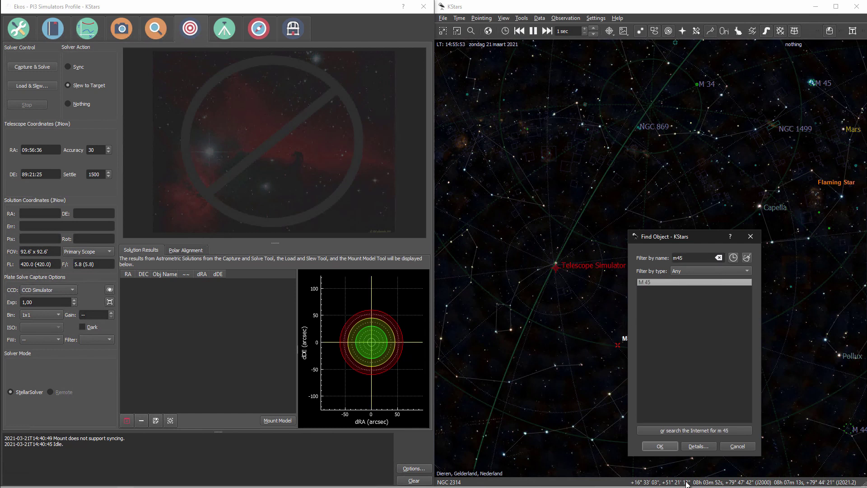
left_click(699, 447)
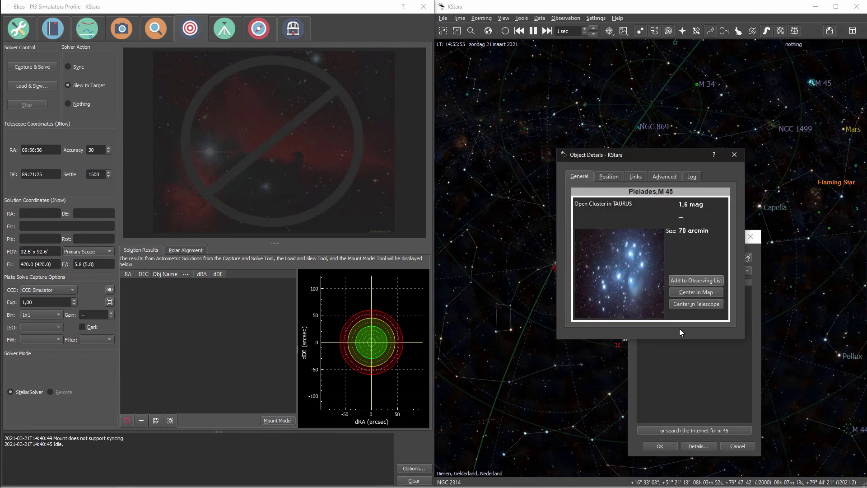
left_click(687, 305)
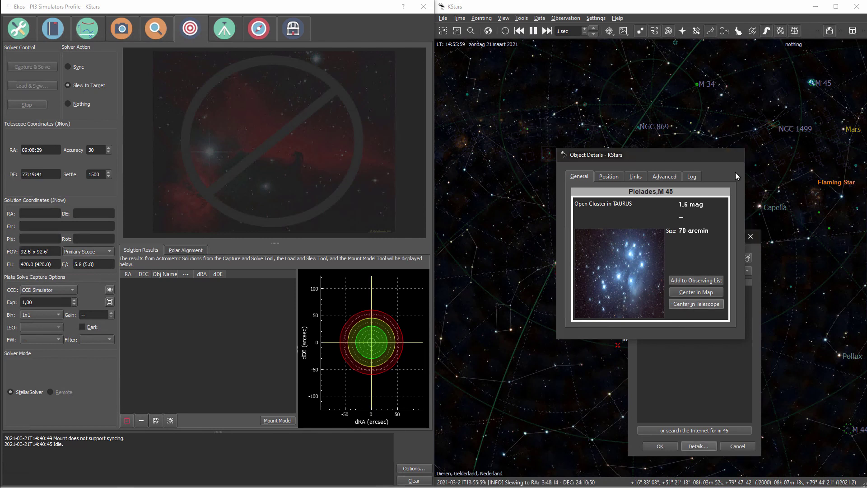
left_click(734, 155)
left_click(750, 236)
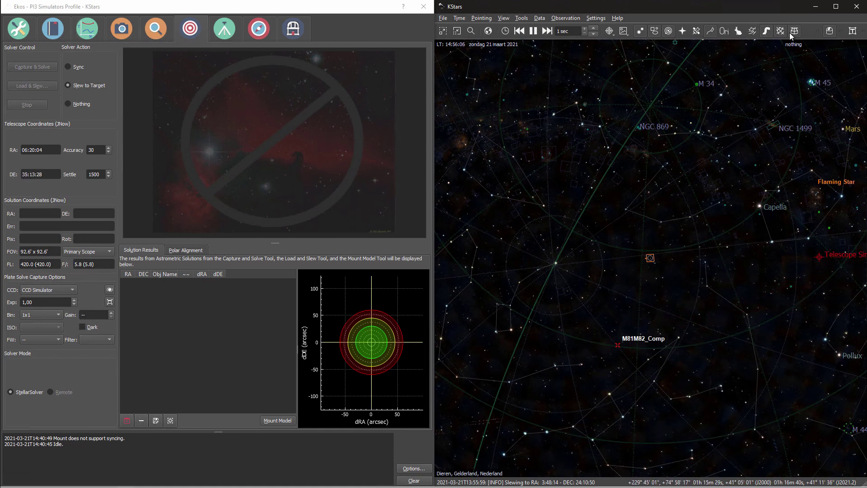
Zoom the sky map in on M 45 and plate-solve, confirming RA 03:48:13, DE 24:10:50 within accuracy
left_click(839, 33)
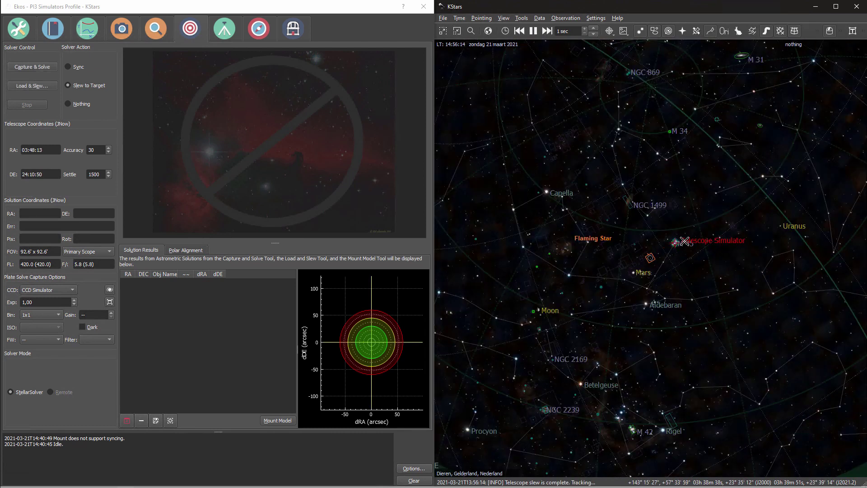
scroll(693, 238, "up", 1)
scroll(693, 238, "up", 6)
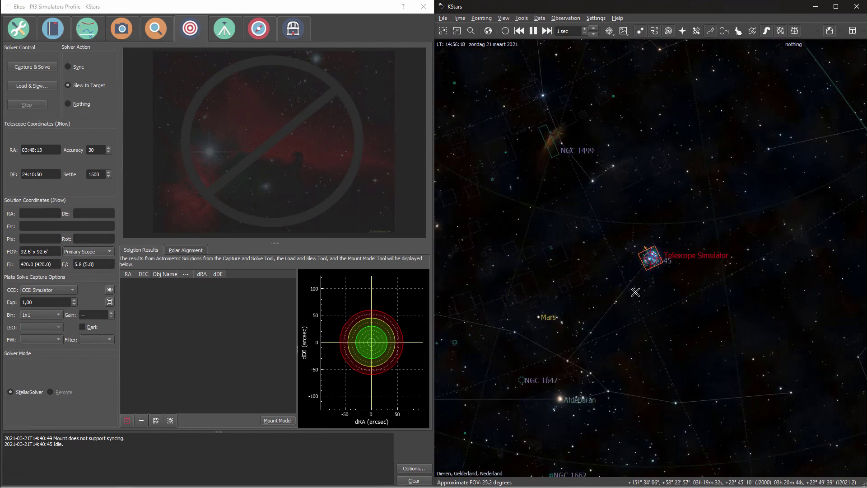
scroll(653, 247, "up", 5)
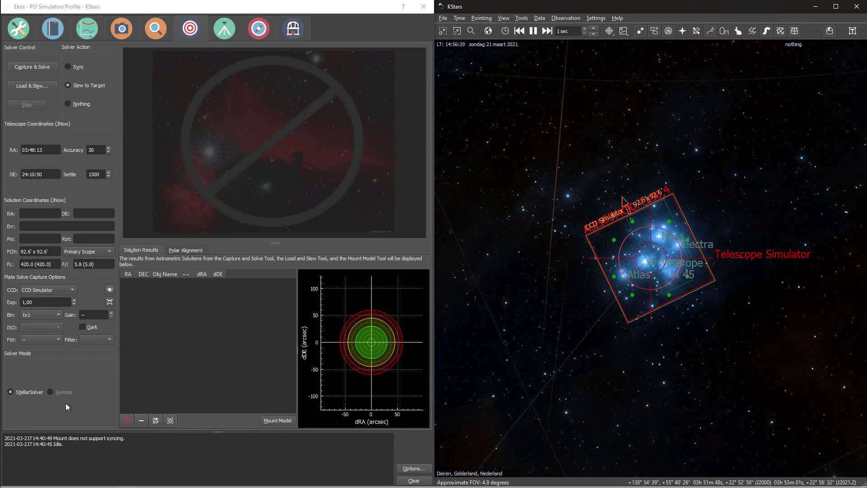
left_click(229, 326)
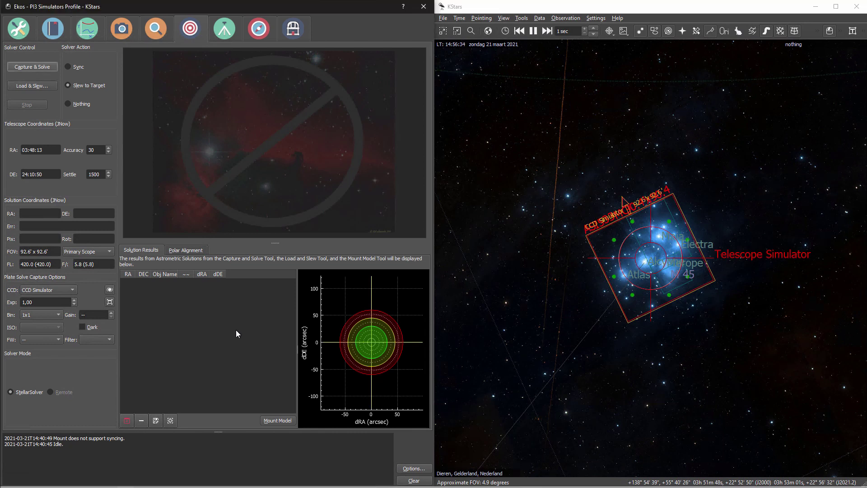
left_click(30, 66)
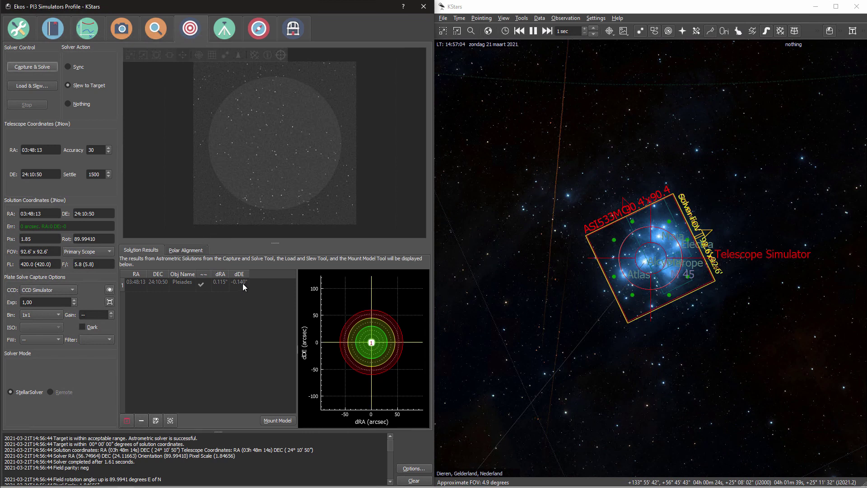
left_click(21, 226)
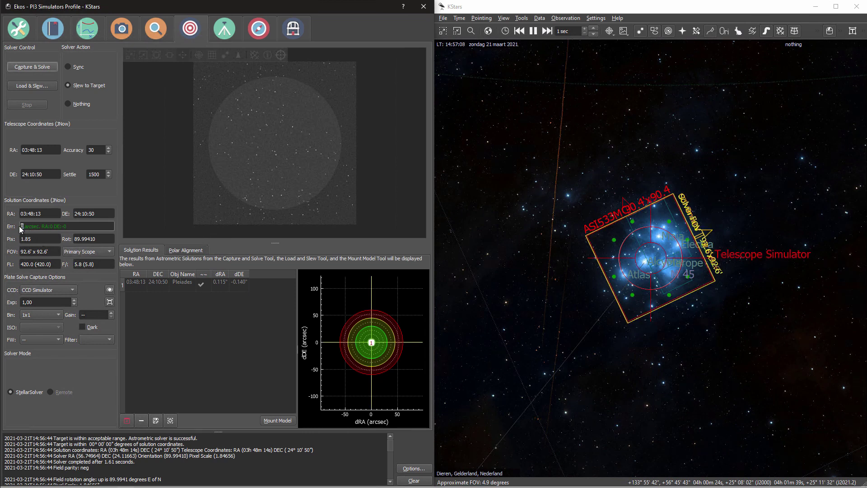
mouse_move(372, 343)
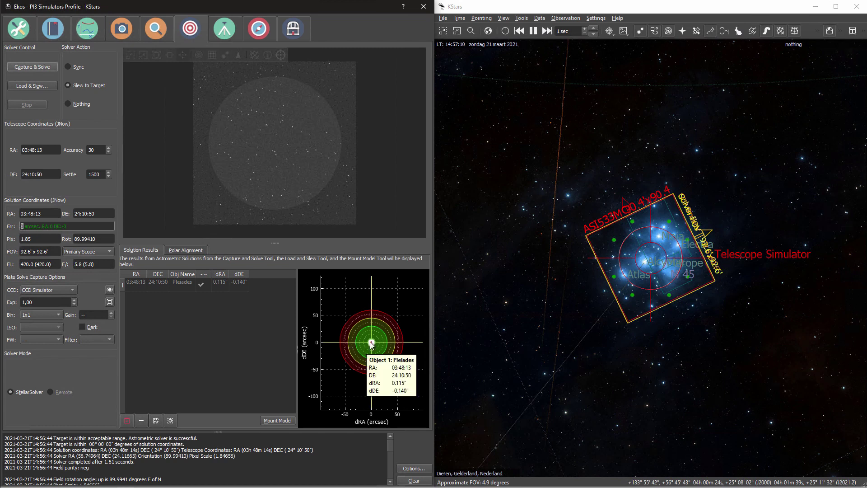
scroll(374, 348, "up", 3)
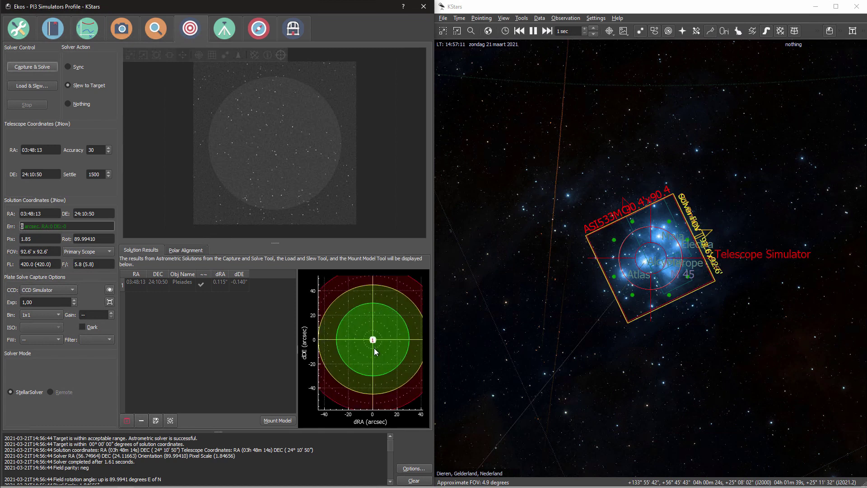
scroll(368, 352, "down", 3)
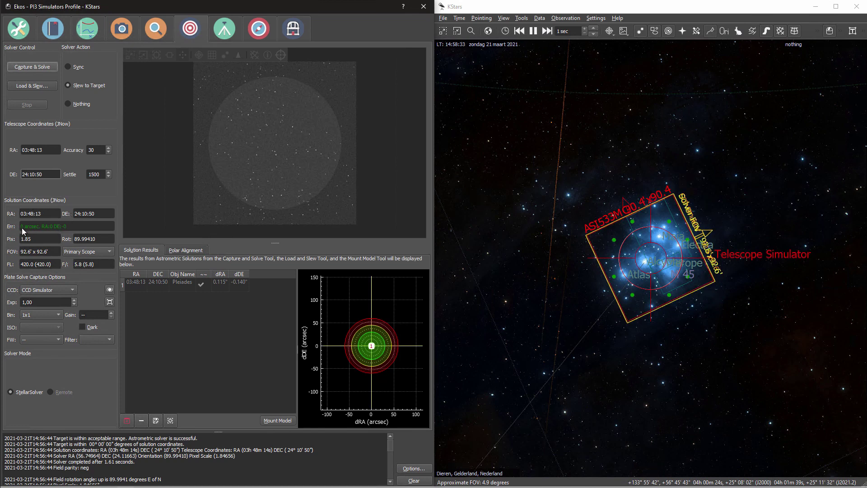
Inspect the Pleiades solution readings, selecting parts of the error and rotation values
left_click_drag(42, 226, 57, 227)
left_click(73, 225)
left_click_drag(100, 239, 90, 238)
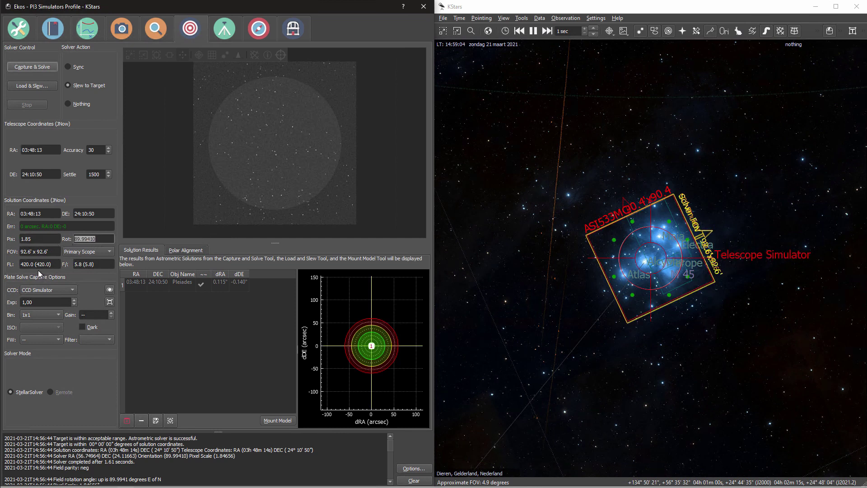
left_click(31, 251)
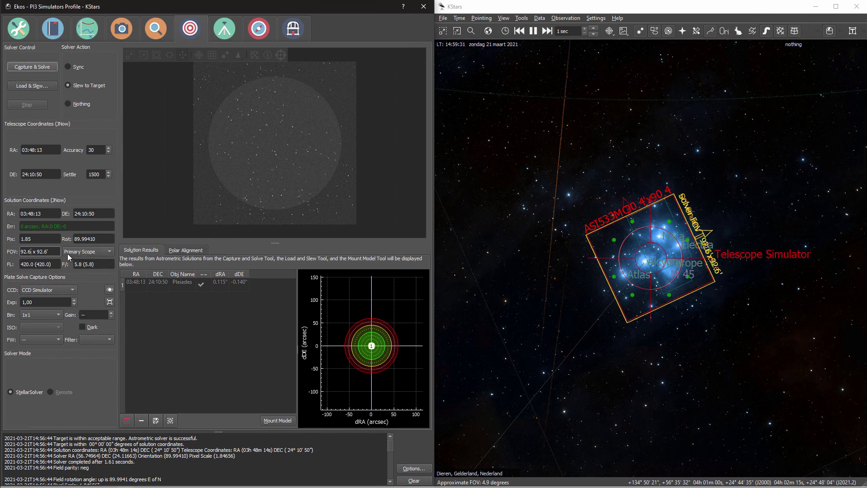
left_click(107, 253)
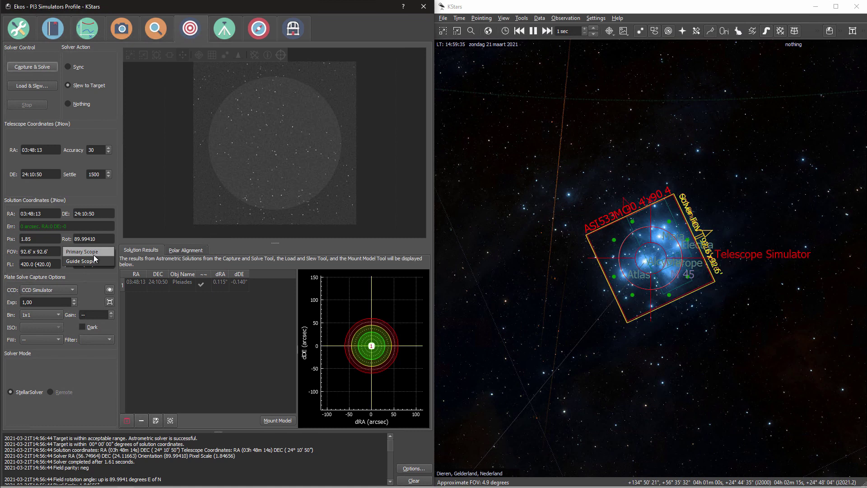
left_click(99, 252)
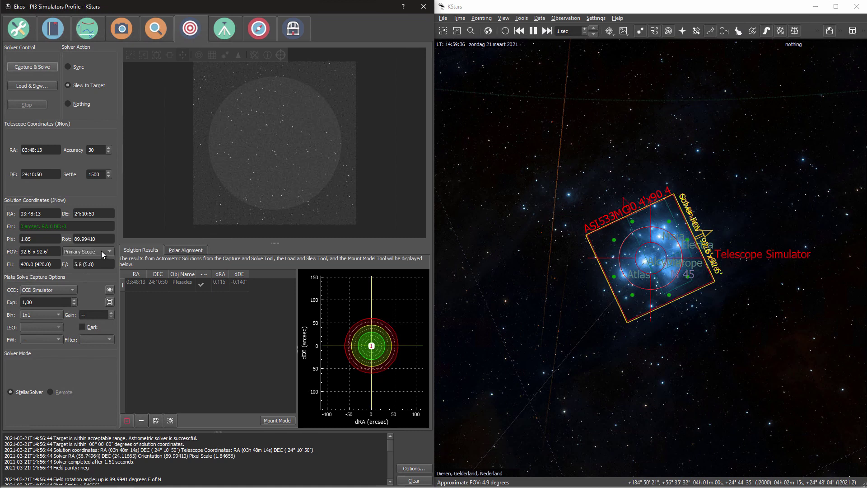
left_click(54, 289)
left_click(53, 301)
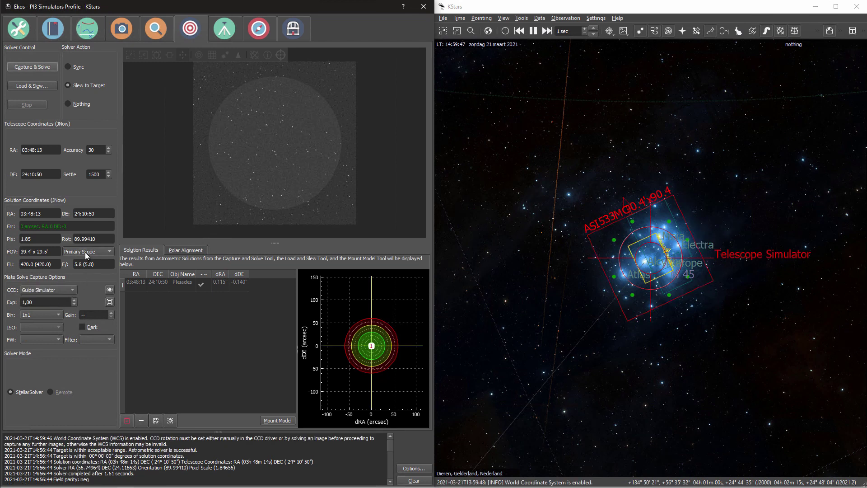
left_click(85, 253)
left_click(85, 264)
left_click(55, 290)
left_click(54, 293)
left_click(86, 251)
left_click(87, 250)
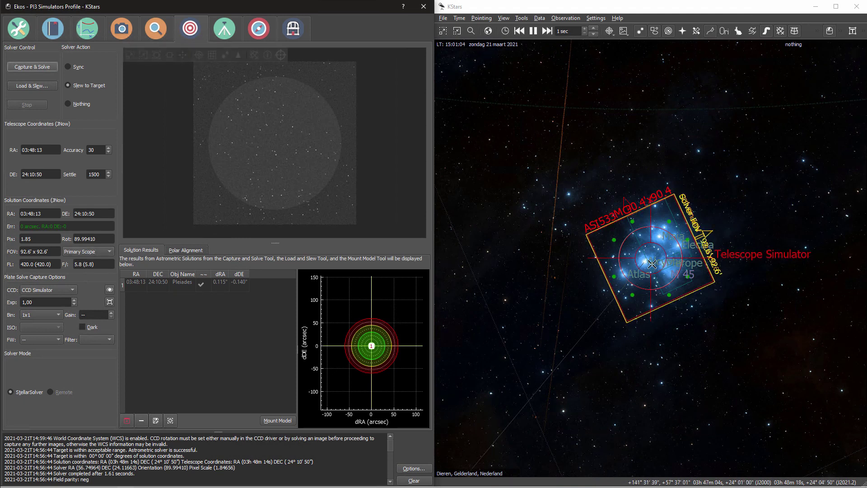
Enable Overlay in the plate solver options so the captured image lies on the sky map
scroll(653, 284, "up", 3)
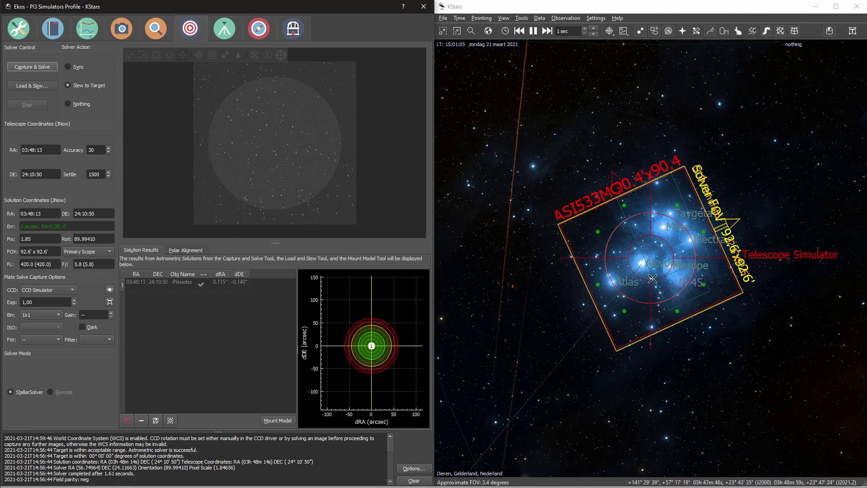
scroll(652, 278, "up", 1)
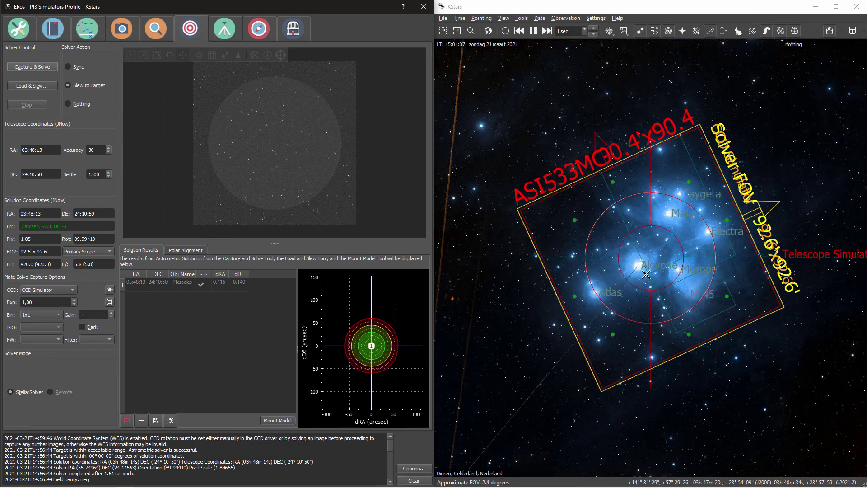
left_click(405, 468)
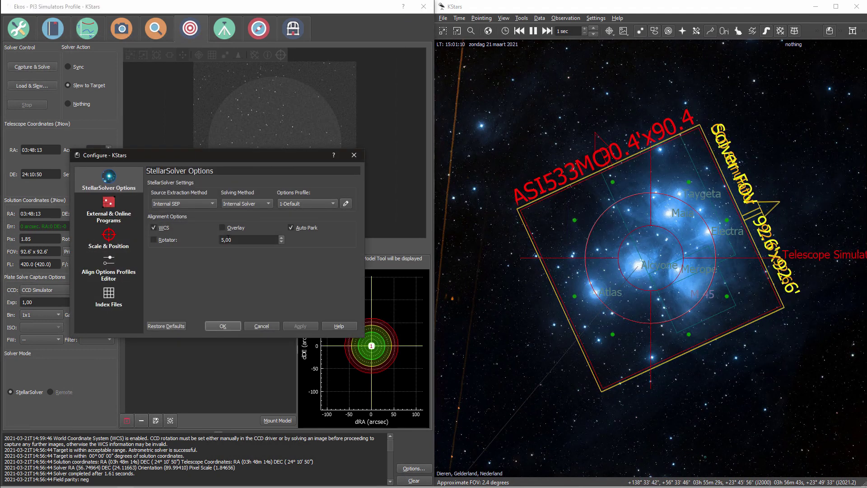
left_click(225, 228)
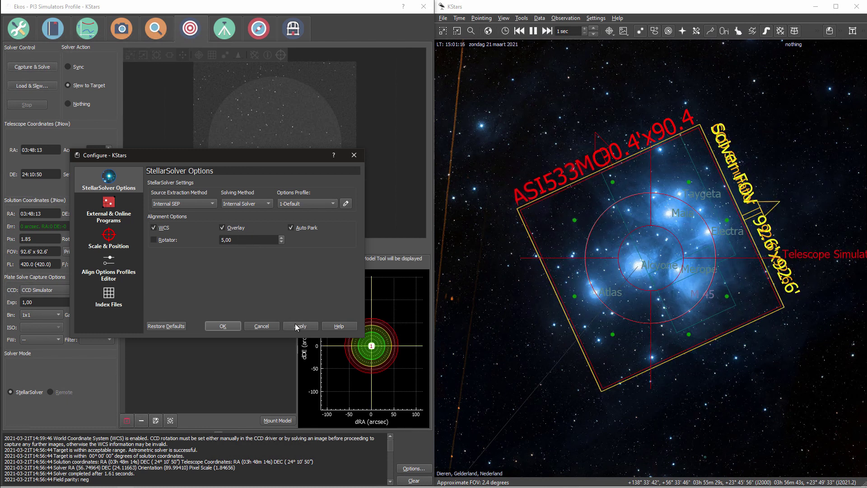
left_click(223, 326)
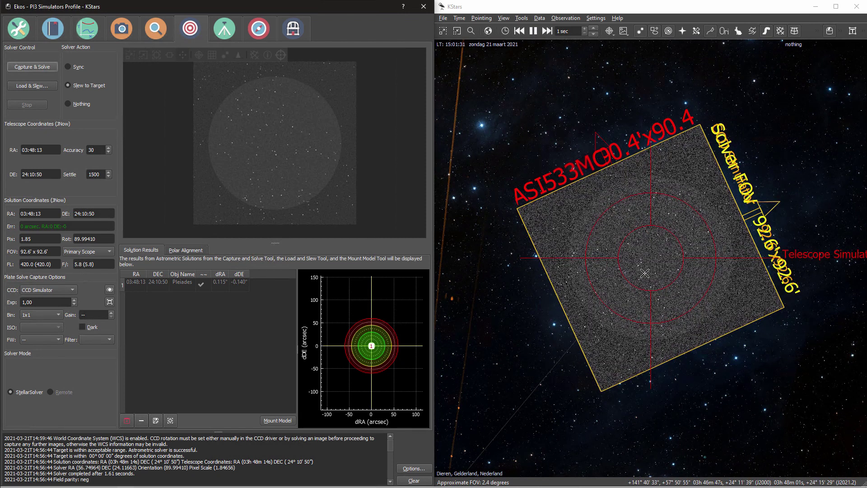
Turn the Overlay option back off, apply it, and start a new Capture & Solve
left_click(414, 468)
left_click(221, 228)
left_click_drag(195, 221, 164, 231)
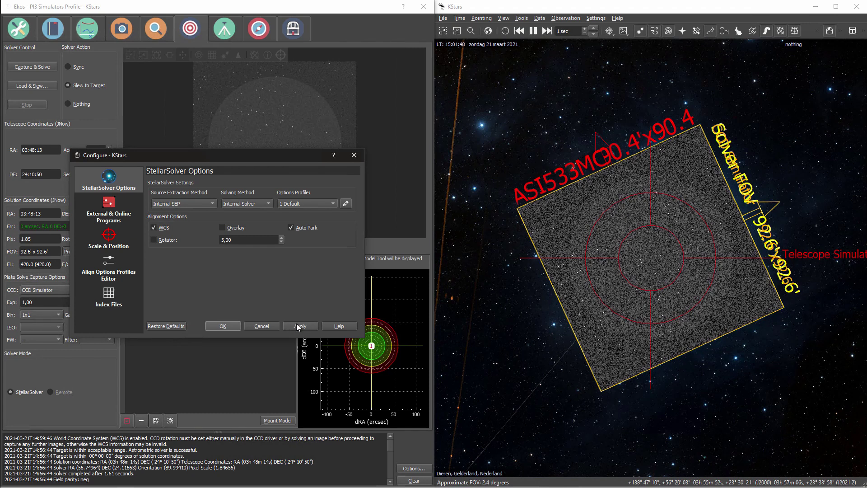
left_click(221, 327)
left_click(222, 326)
left_click(41, 68)
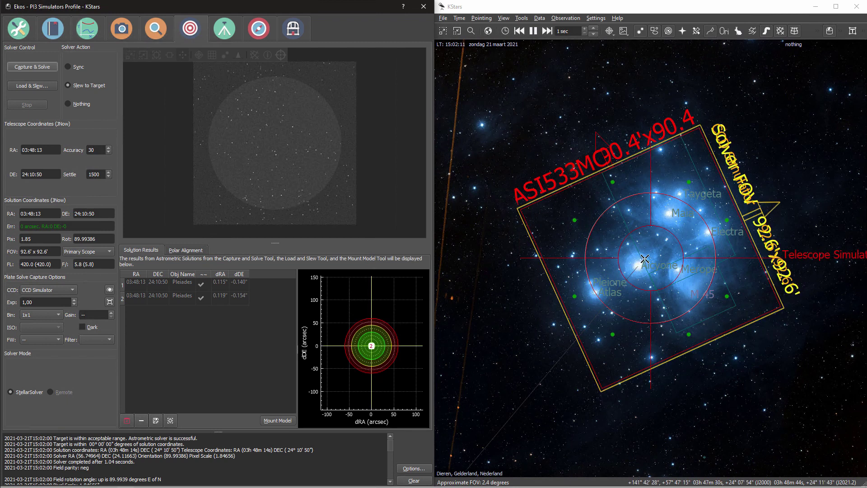
Pan the sky map slightly to view M45 inside the 90.4' camera and 92.6' solver outlines
left_click_drag(650, 256, 680, 248)
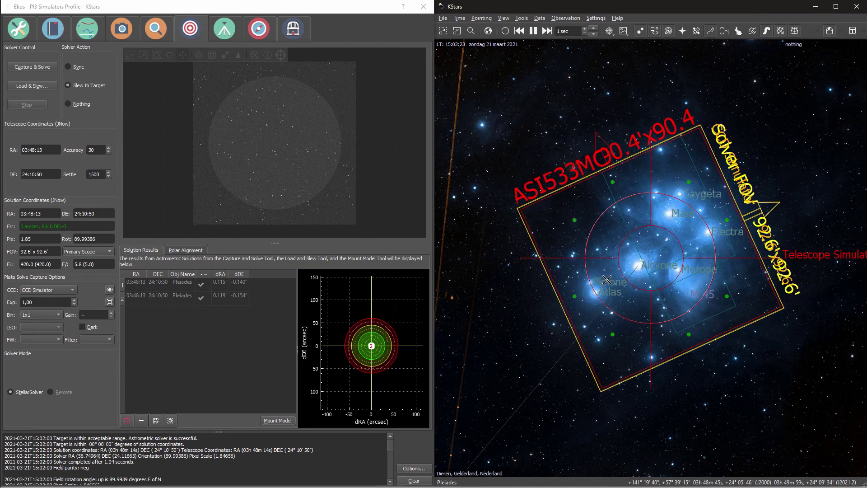
Slew the simulator to a spot near Pleione and solve it at RA 03:49:50, DE 24:09:05
right_click(608, 280)
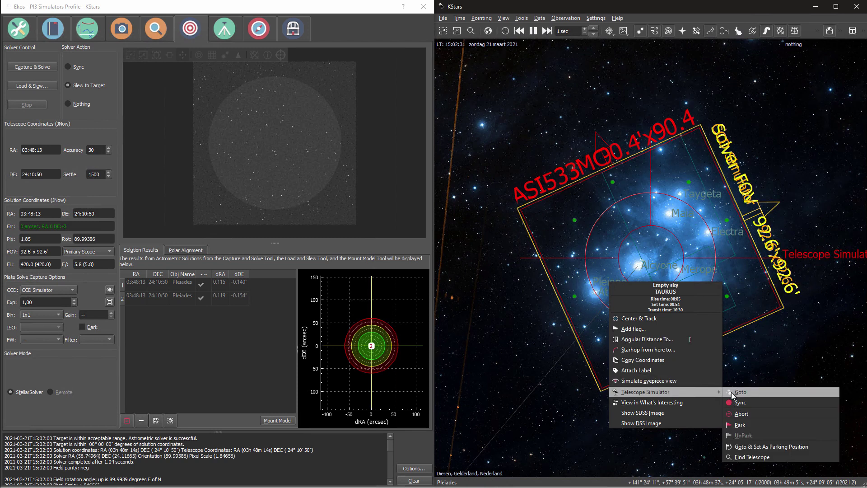
left_click(731, 392)
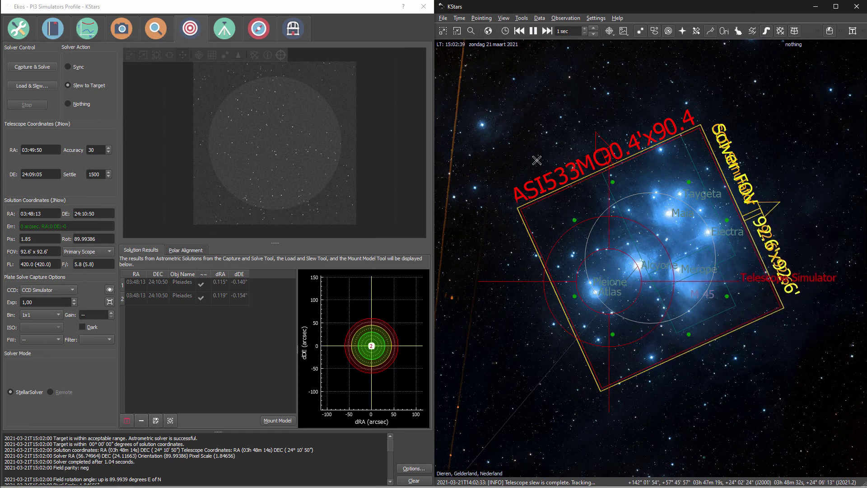
left_click(25, 67)
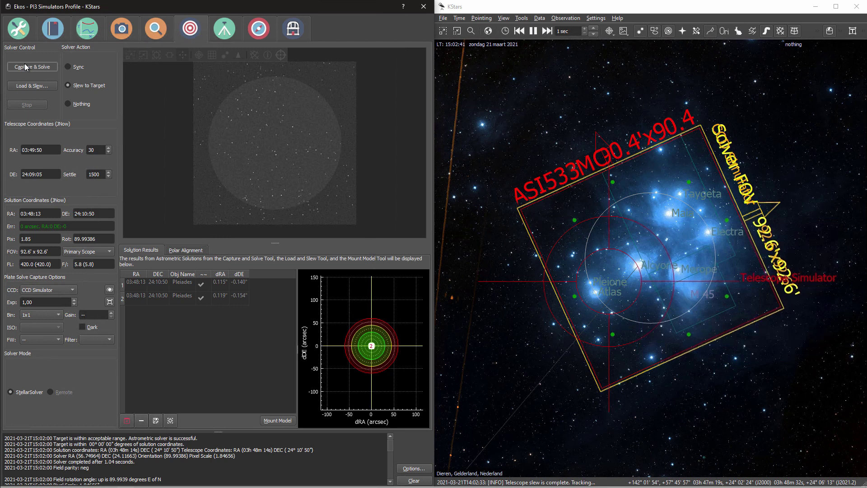
left_click(26, 67)
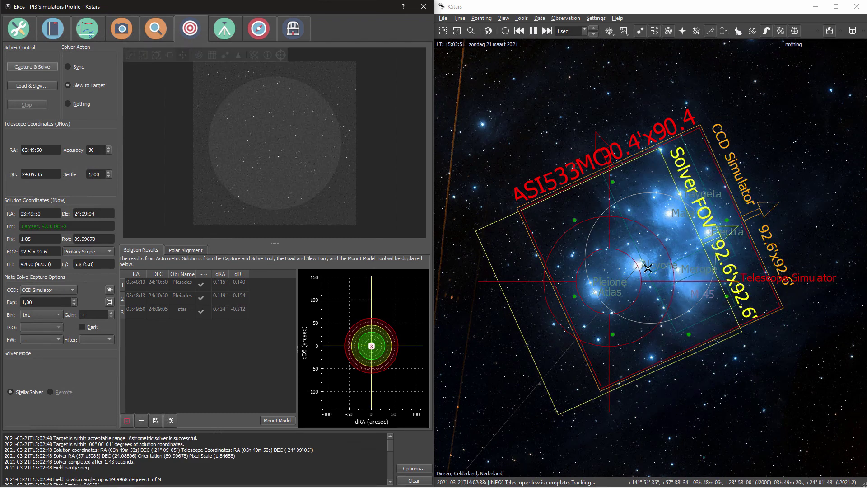
left_click_drag(697, 234, 725, 212)
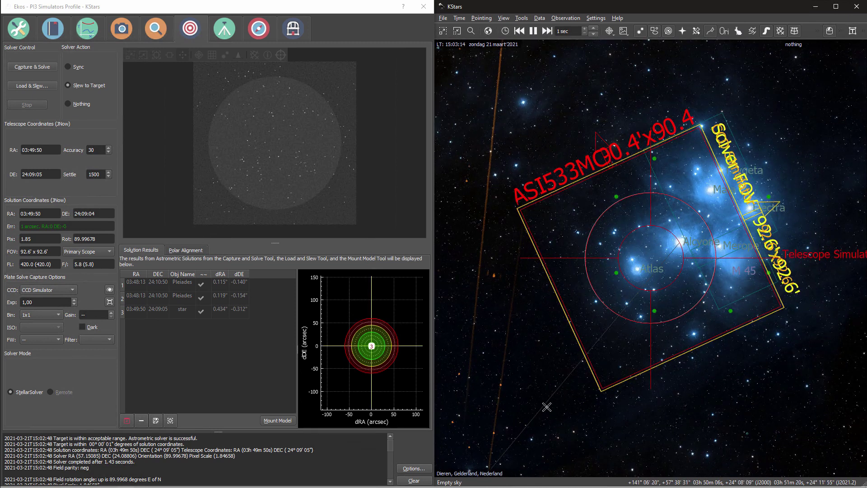
Show a crosshair over the solved image in the Align view
left_click(414, 468)
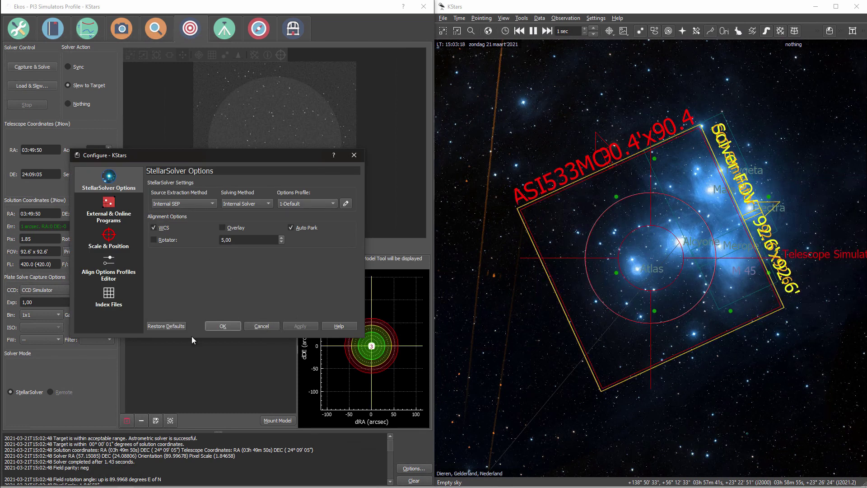
left_click(223, 326)
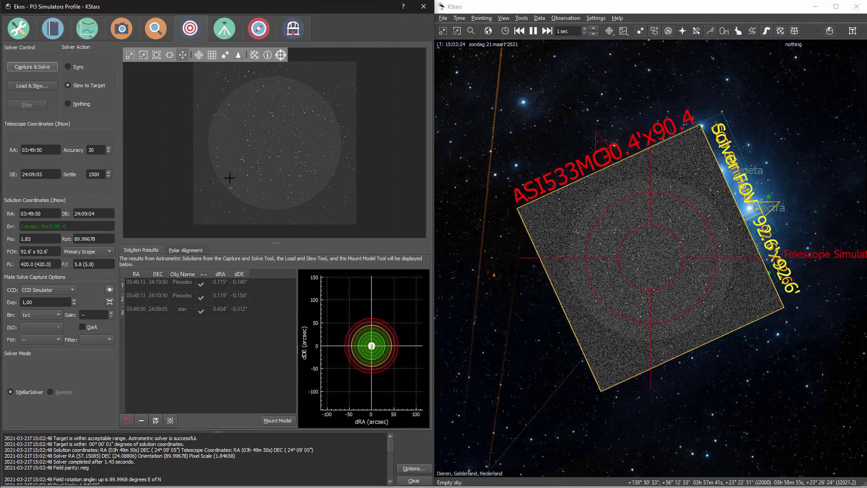
scroll(266, 181, "up", 2)
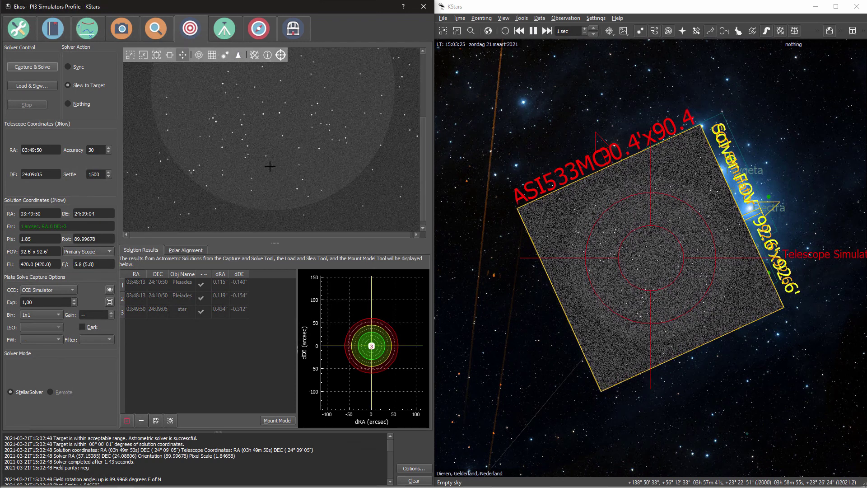
left_click(282, 54)
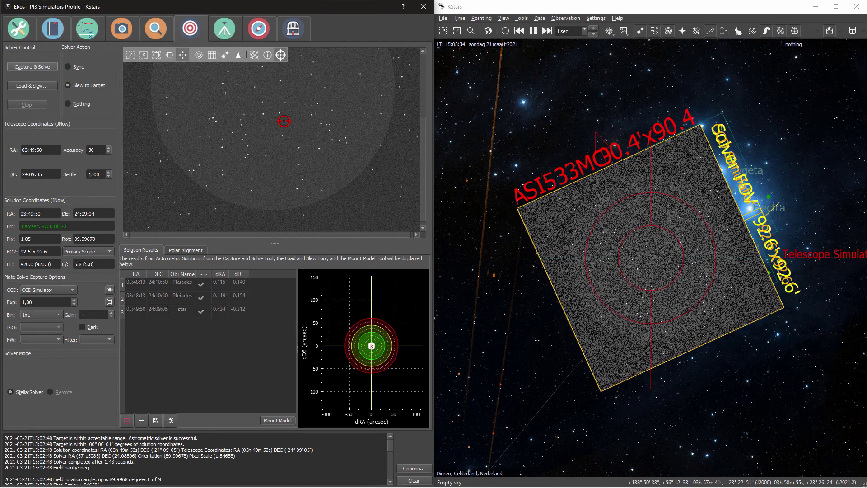
Add the pixel coordinate grid and magnify the solved image to show individual stars
scroll(284, 121, "down", 3)
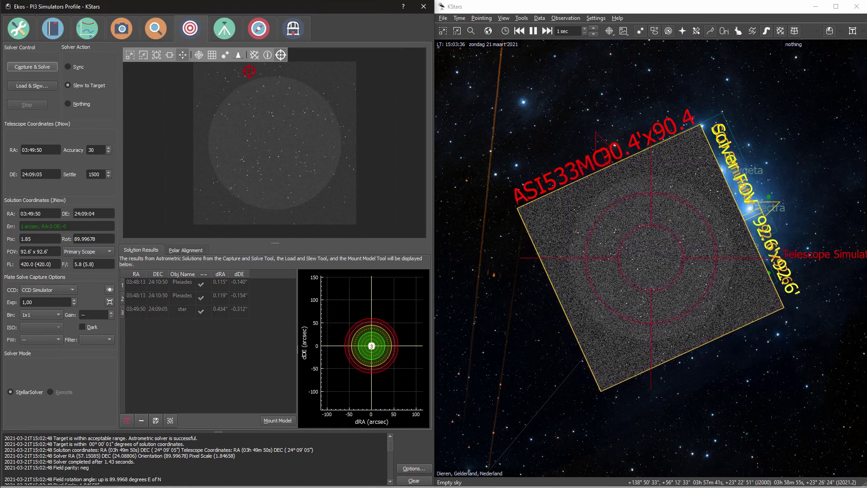
left_click(212, 55)
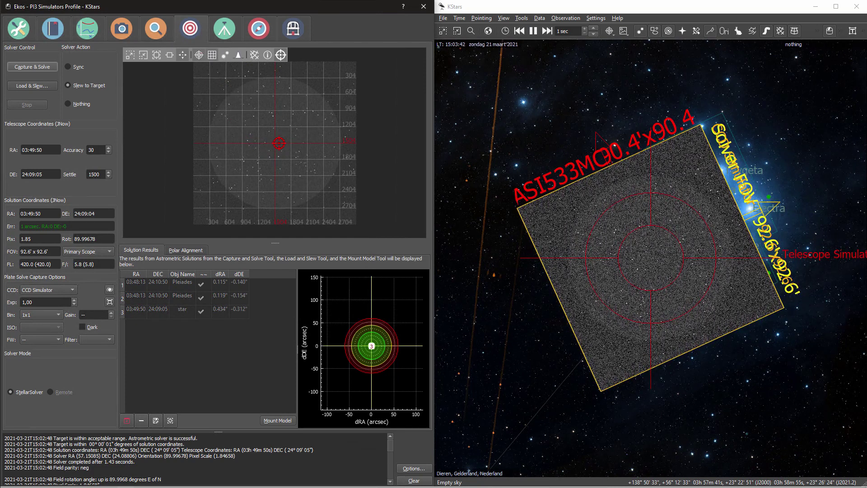
scroll(279, 143, "up", 3)
scroll(280, 143, "up", 3)
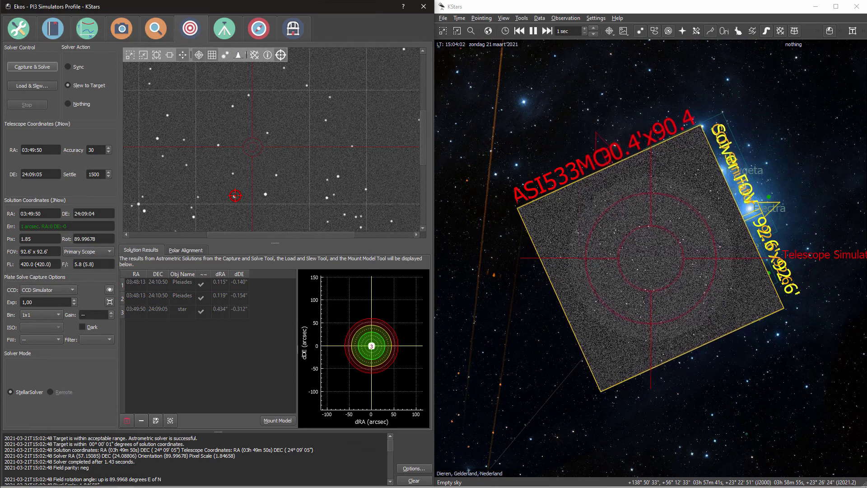
Recenter the mount on a chosen point in the solver image and re-solve with Pleione centred
left_click(234, 196)
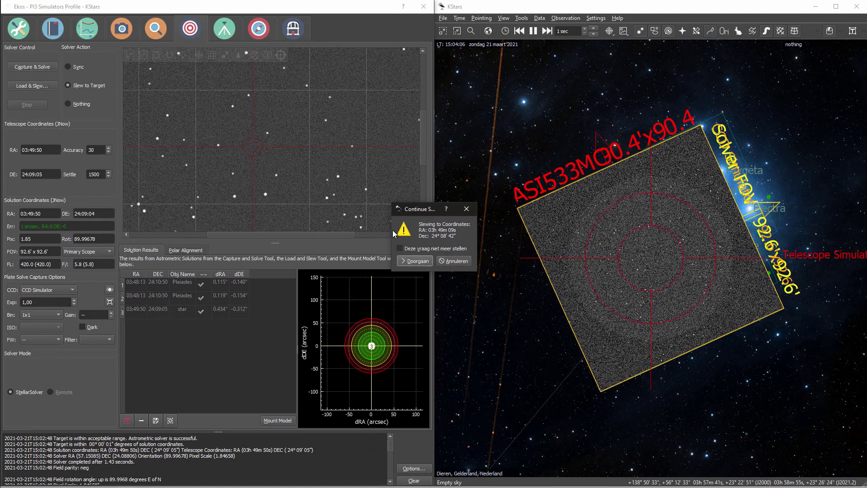
left_click(417, 259)
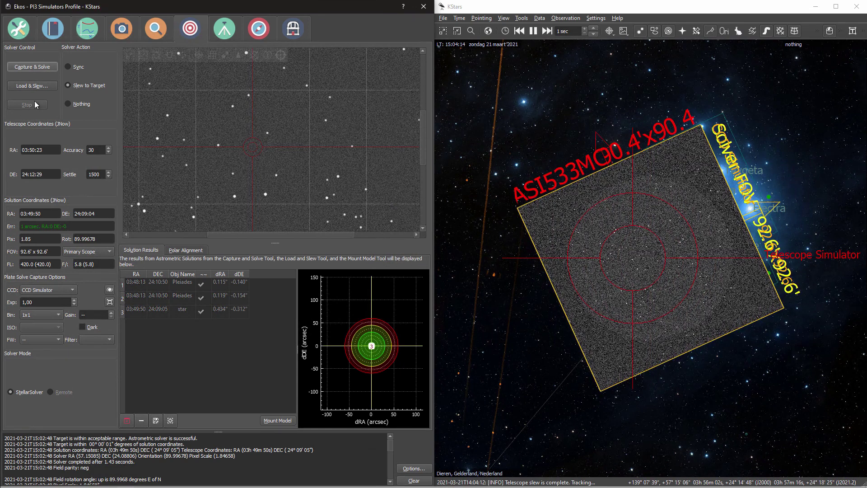
left_click(31, 66)
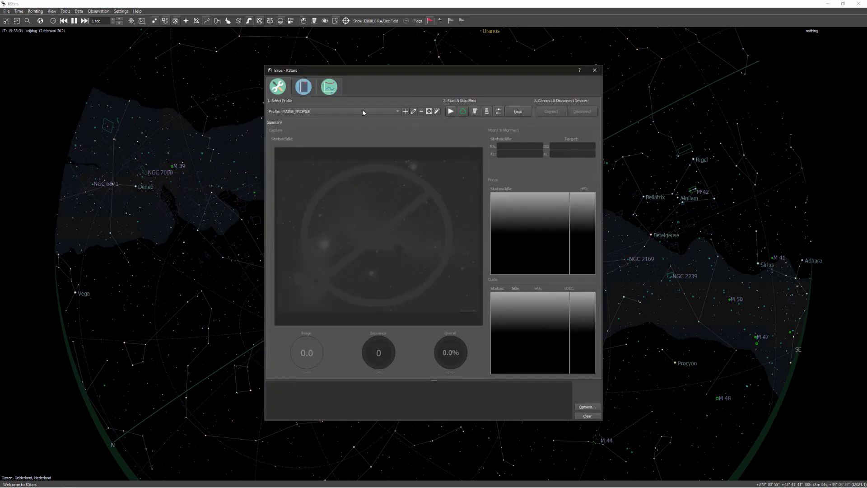
Start Ekos and rename filter wheel slot 1 to L2, applying the new names
left_click(451, 111)
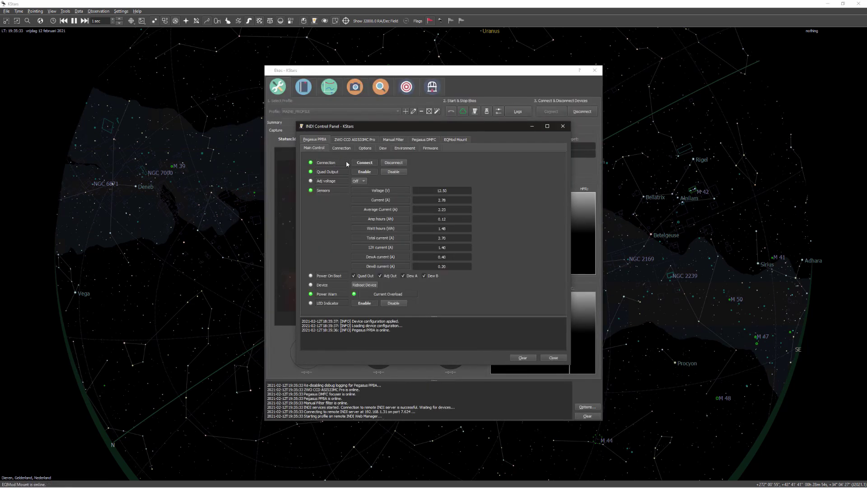
left_click(382, 149)
left_click(392, 141)
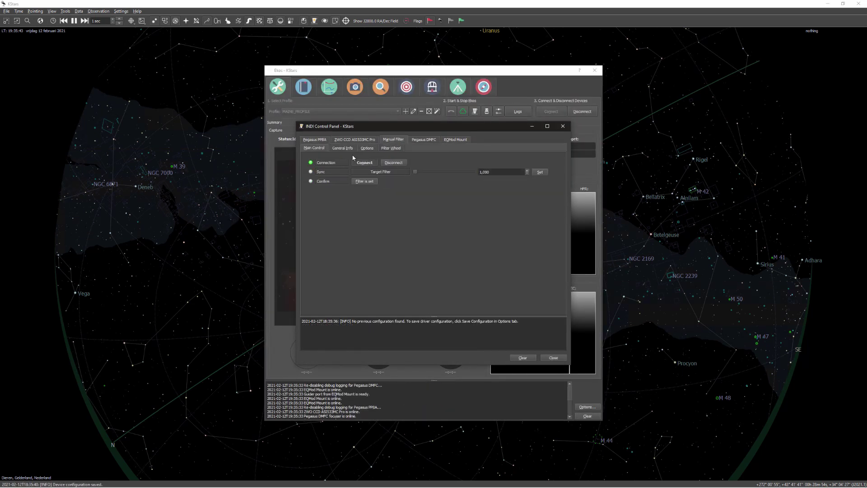
left_click(391, 148)
key("Tab")
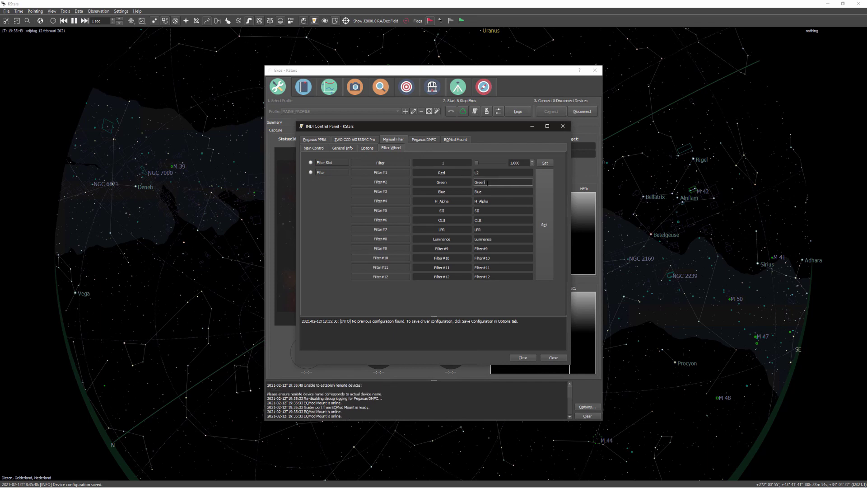
left_click(545, 203)
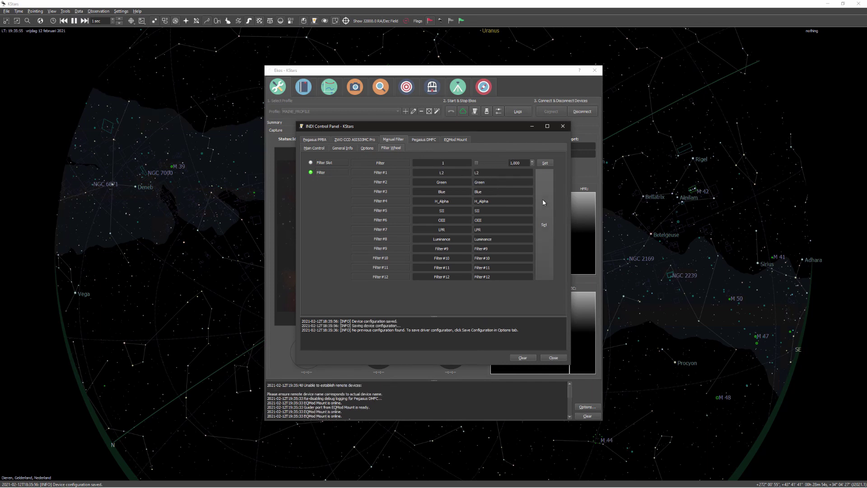
left_click(425, 143)
left_click(563, 126)
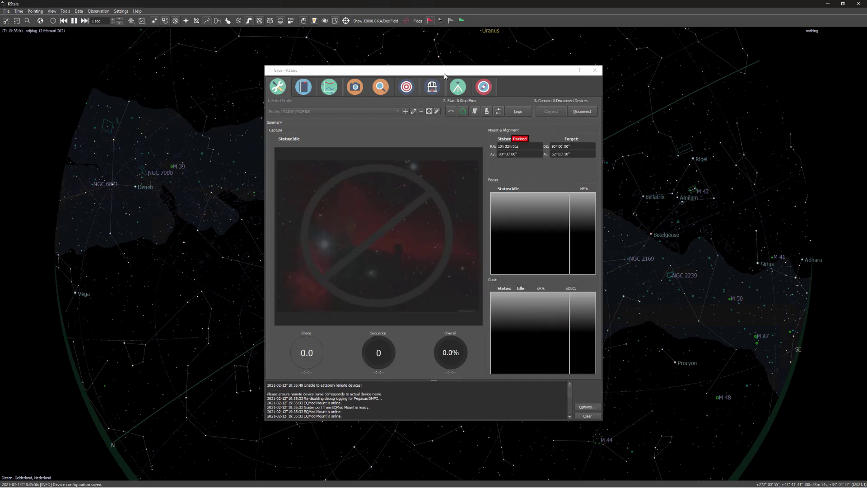
Unpark the mount from the Mount module
left_click_drag(615, 85, 732, 99)
left_click(631, 101)
left_click(750, 171)
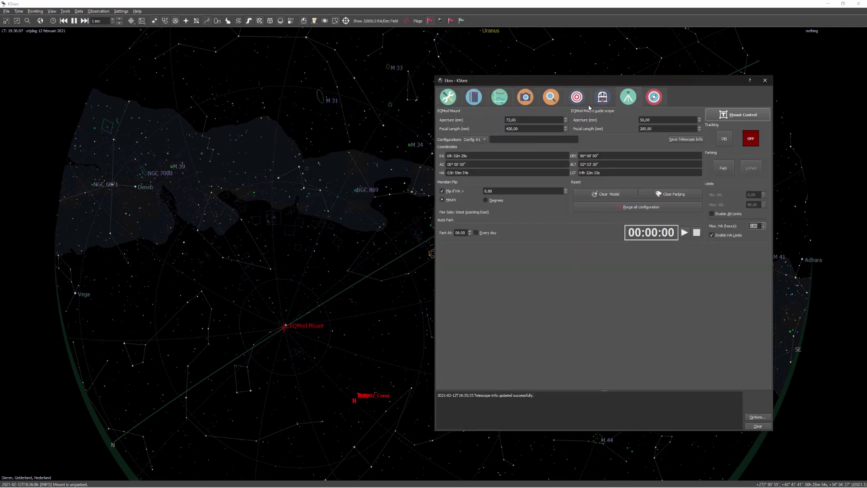
Plot humidity on the Observatory module's weather graph
left_click(655, 102)
left_click(601, 103)
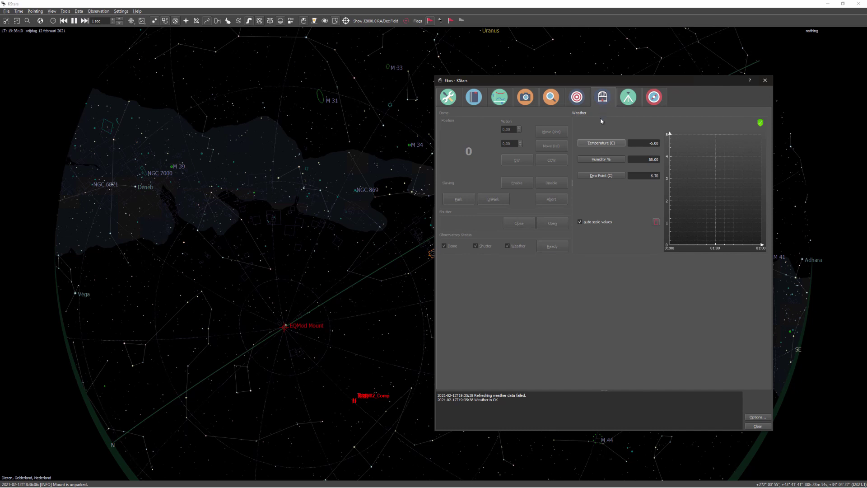
left_click(602, 161)
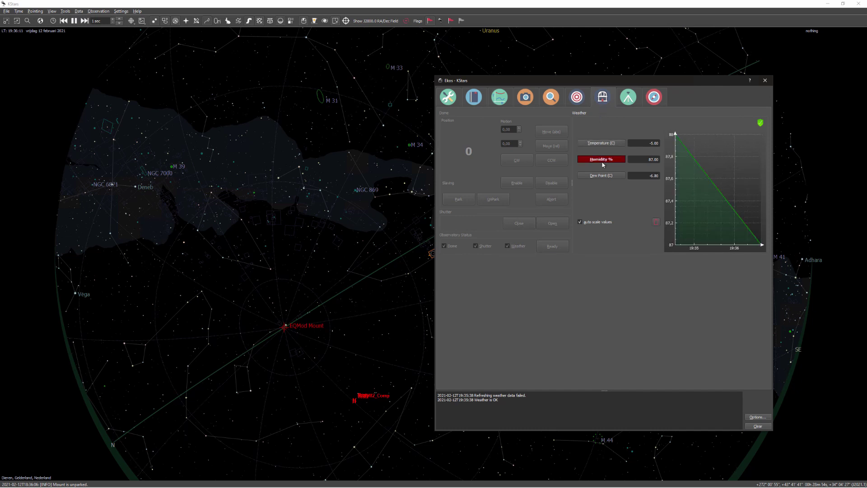
Load & Slew the 20:23 M45 light frame from 0025_M45_2020_ > Light
left_click(577, 97)
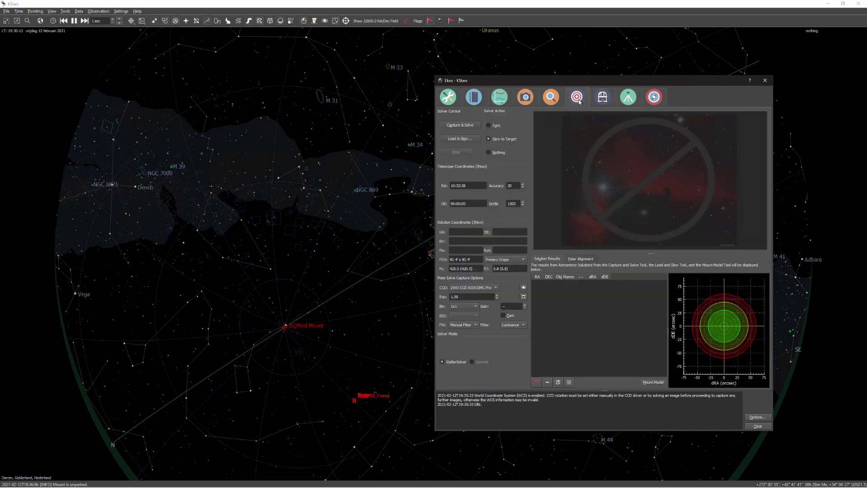
left_click(464, 139)
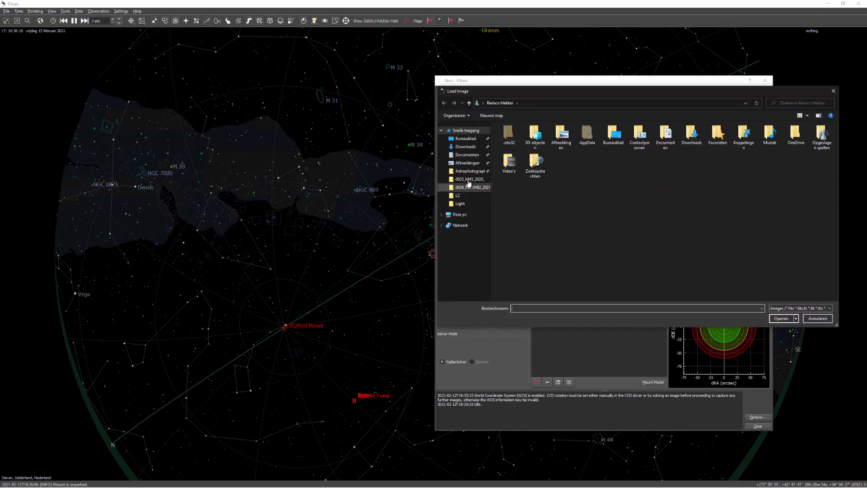
left_click(469, 179)
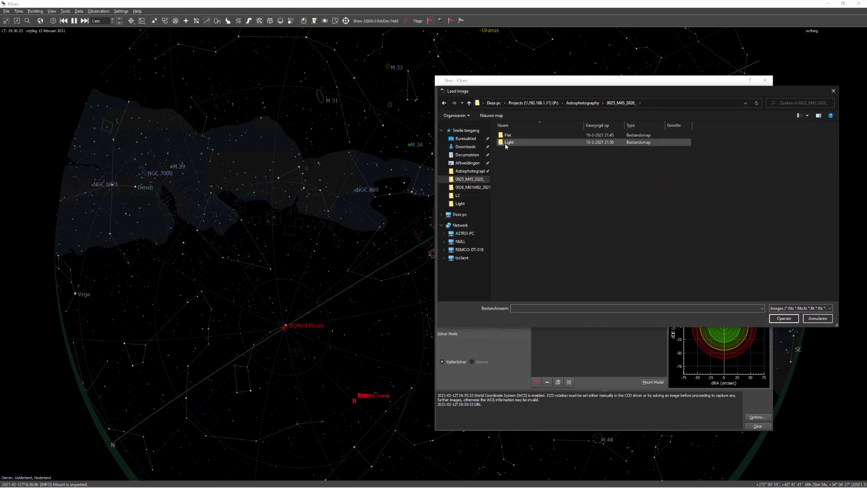
double_click(509, 142)
left_click(520, 156)
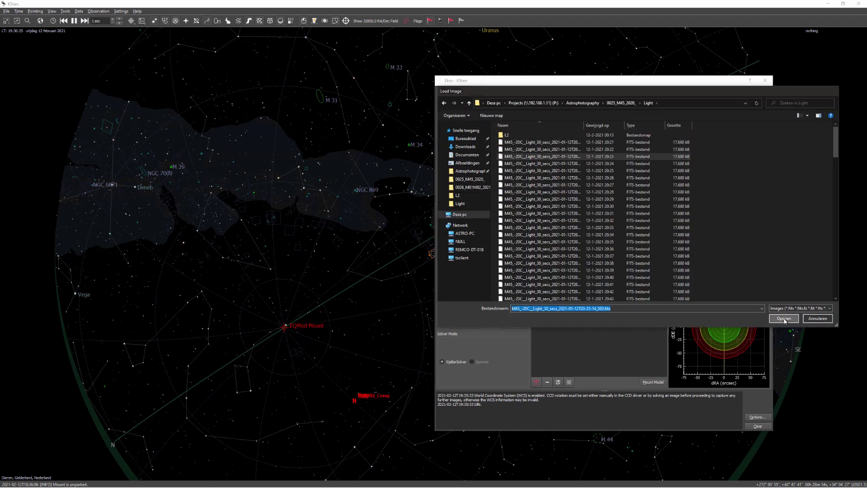
left_click(784, 319)
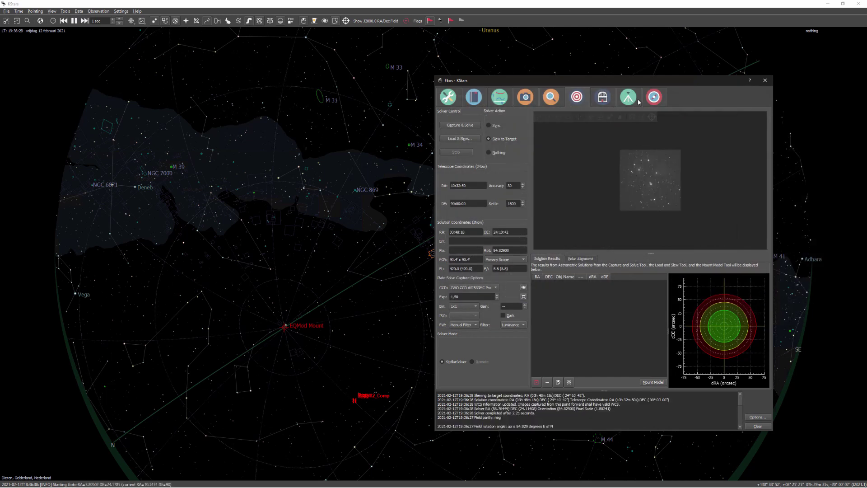
Check the mount's slew progress, then return to Align with Ekos moved left
left_click(635, 99)
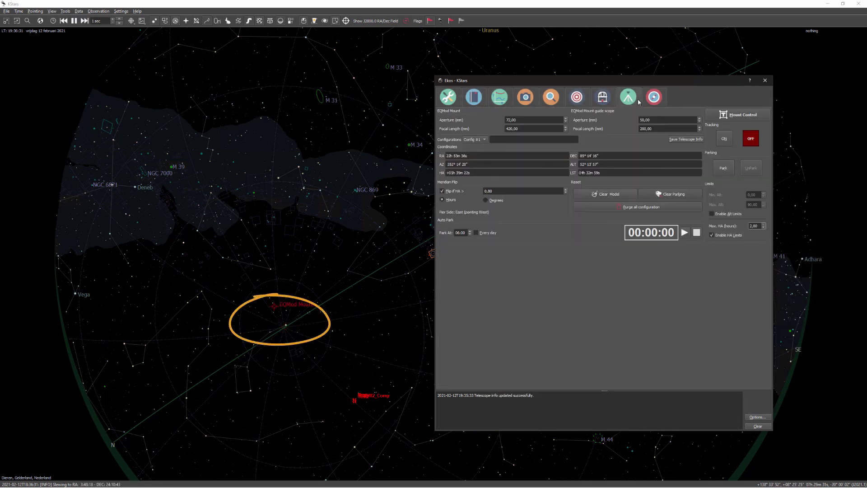
left_click(579, 98)
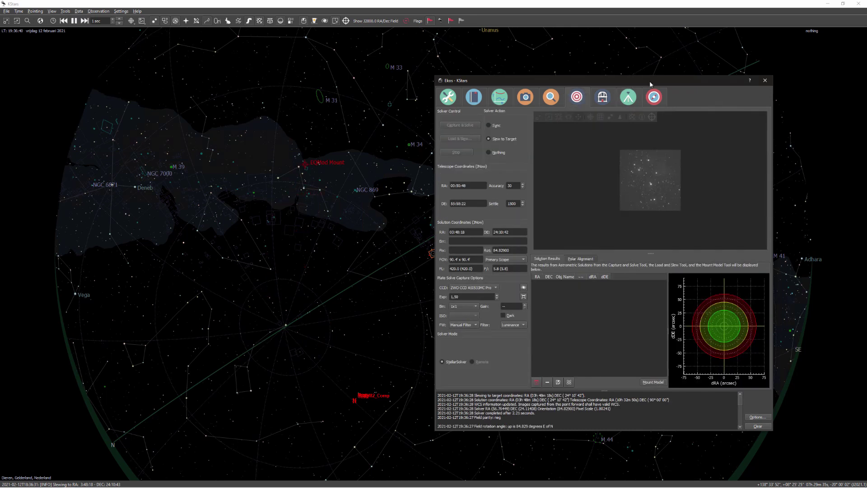
left_click_drag(655, 83, 260, 83)
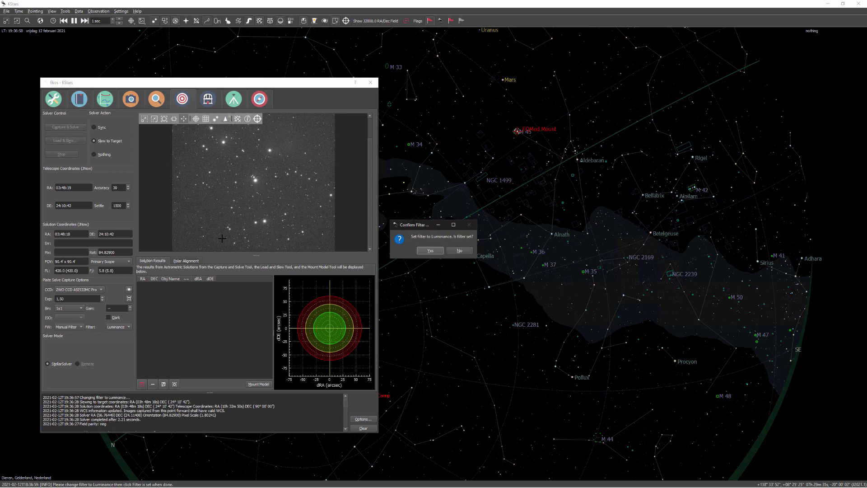
Confirm the Luminance filter and toggle the sky map's coordinate system
left_click(432, 250)
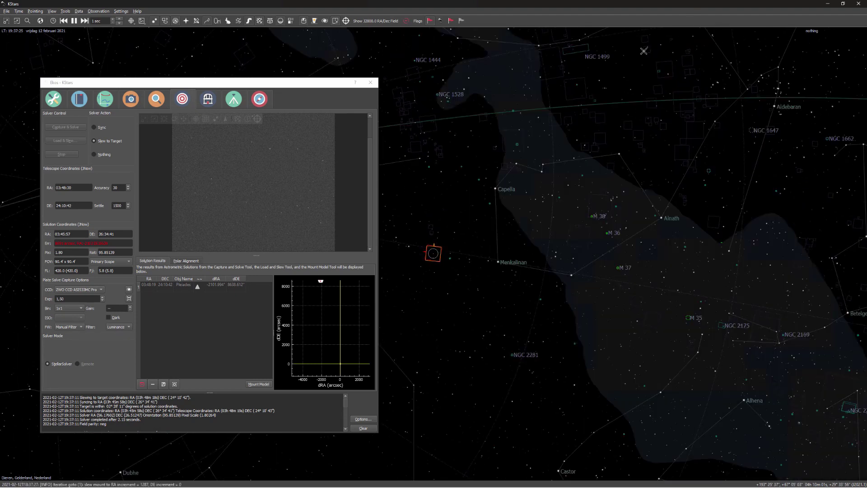
left_click(345, 21)
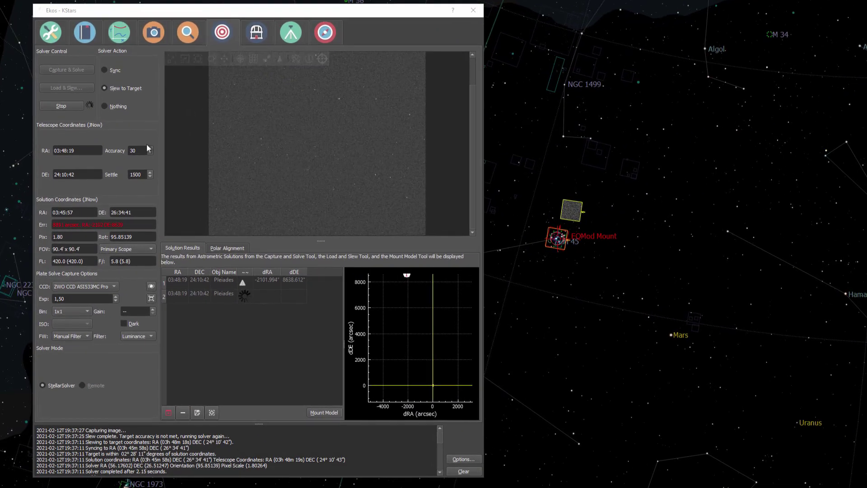
Tighten the Align accuracy to 15 so Load & Slew keeps iterating
double_click(134, 151)
type("15")
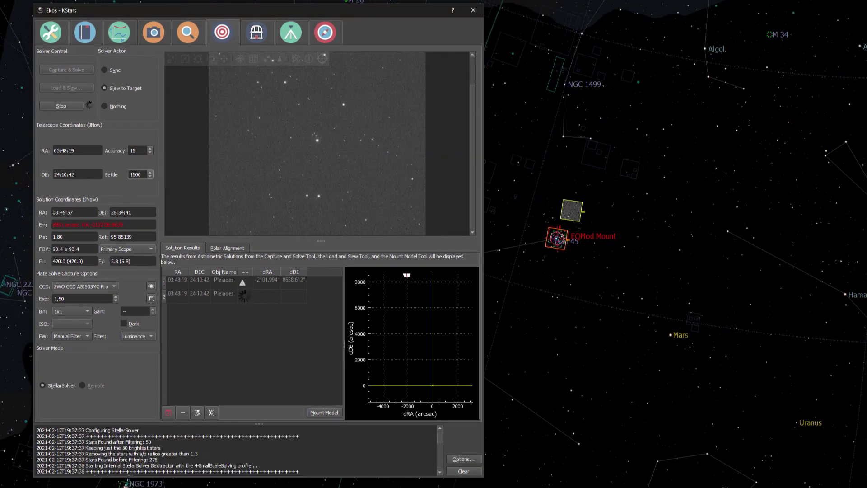